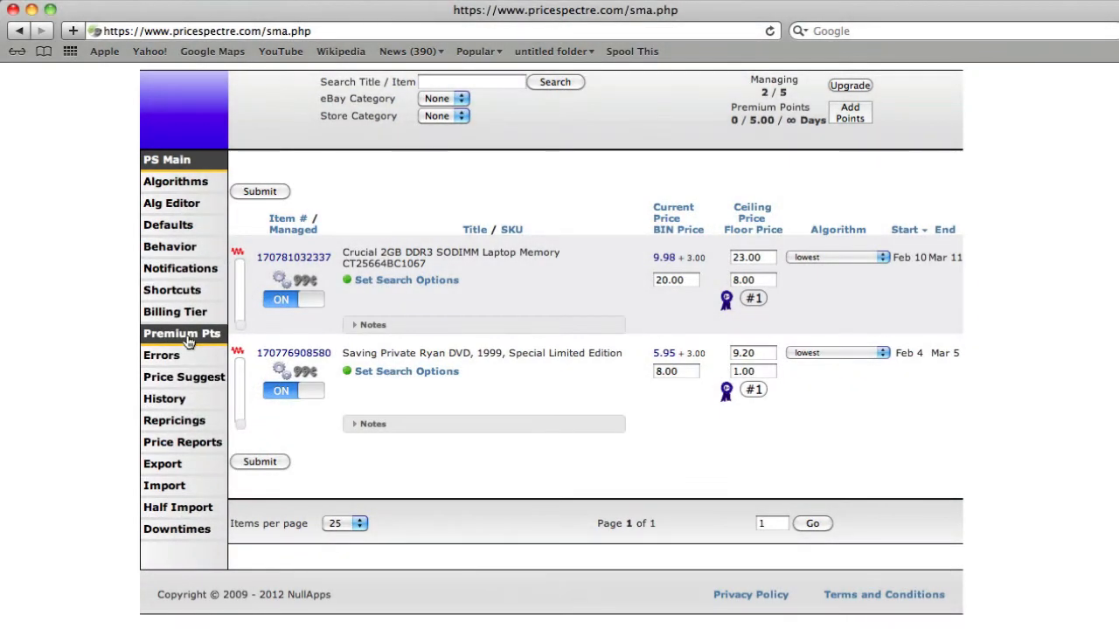
# Step: Order 50 premium points, agree to the $1.00 charge, and enter the account e-mail for the PayPal payment
pyautogui.click(188, 340)
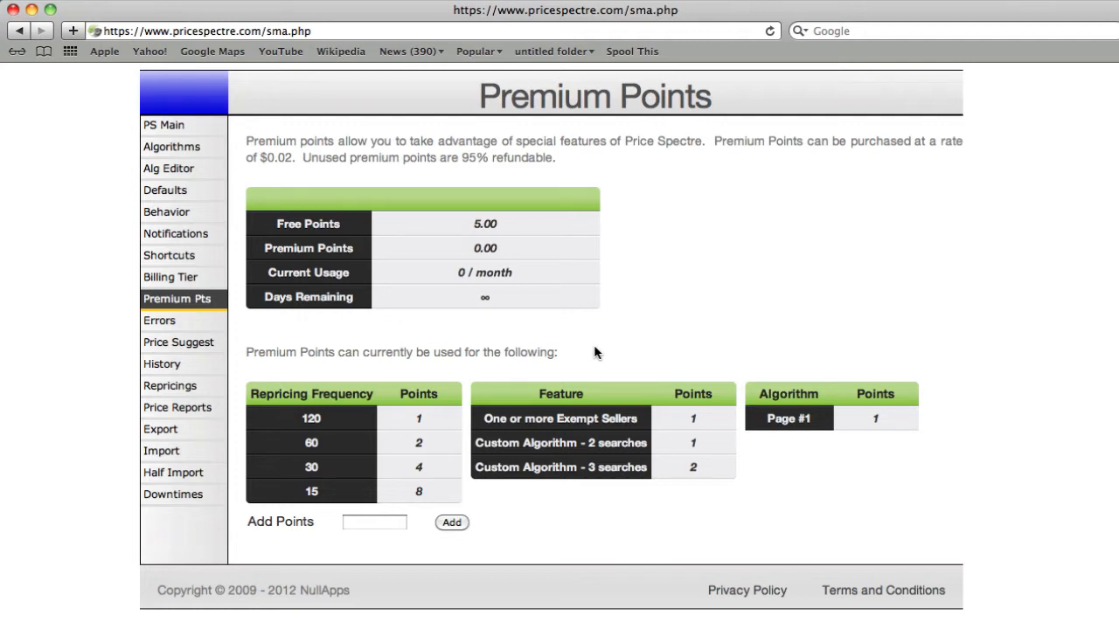
pyautogui.click(390, 521)
pyautogui.write('50')
pyautogui.click(452, 525)
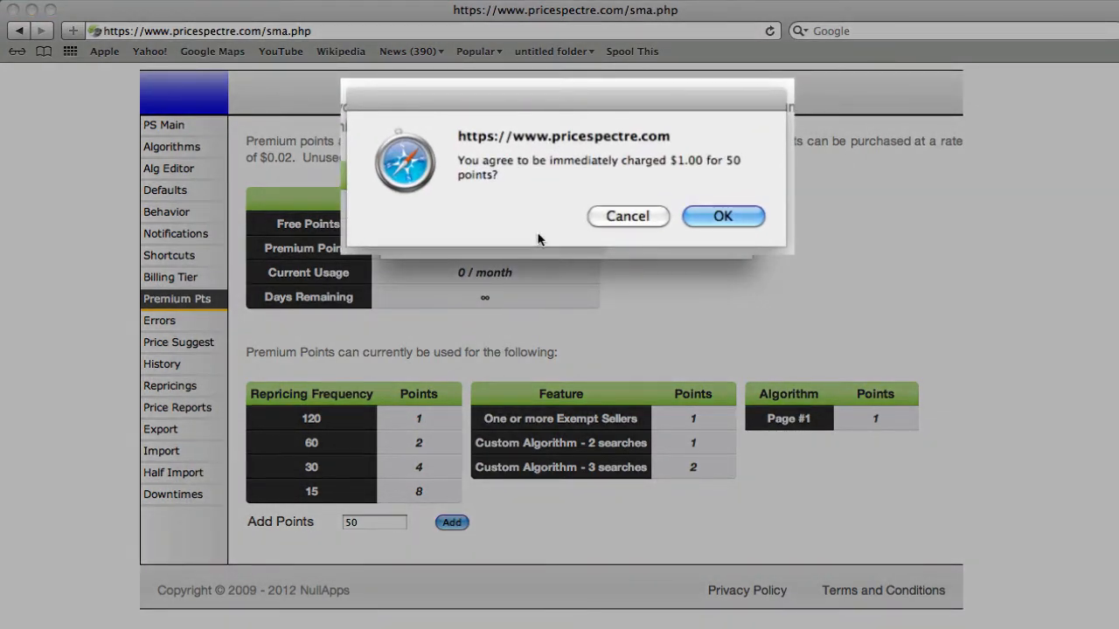
pyautogui.click(687, 219)
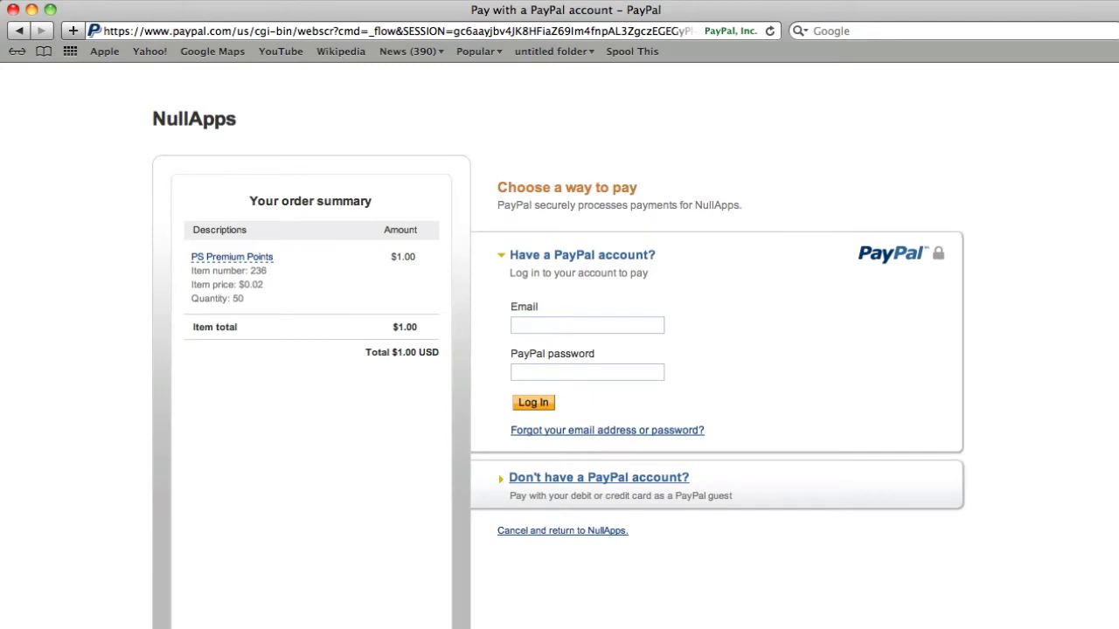
pyautogui.write('moi')
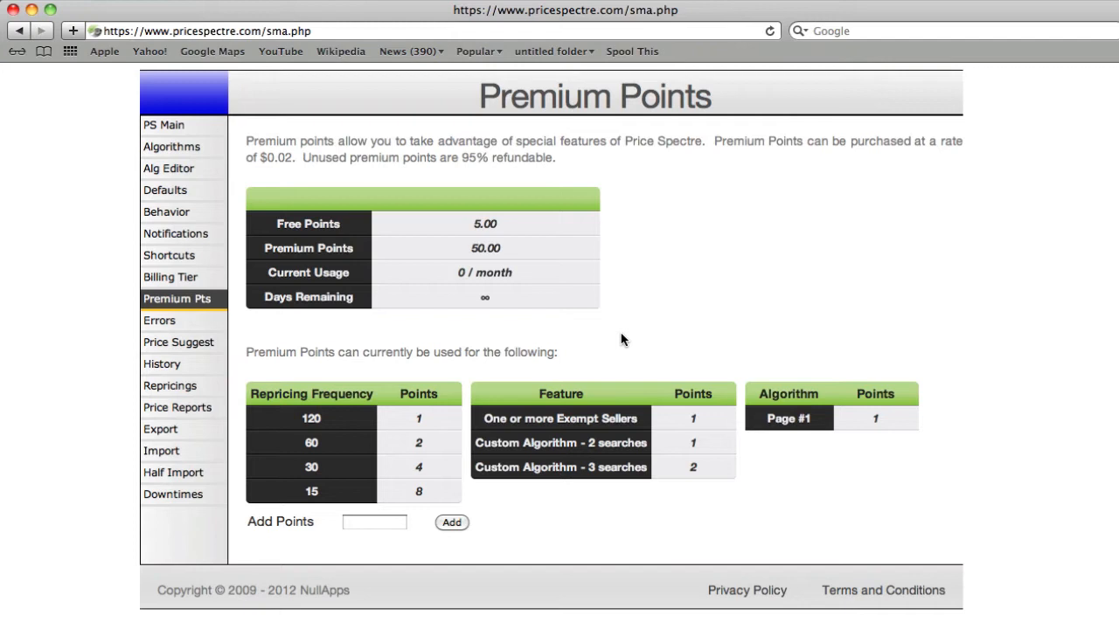
# Step: Set the repricing frequency to 15 for both the Crucial laptop memory and Saving Private Ryan DVD listings
pyautogui.click(200, 133)
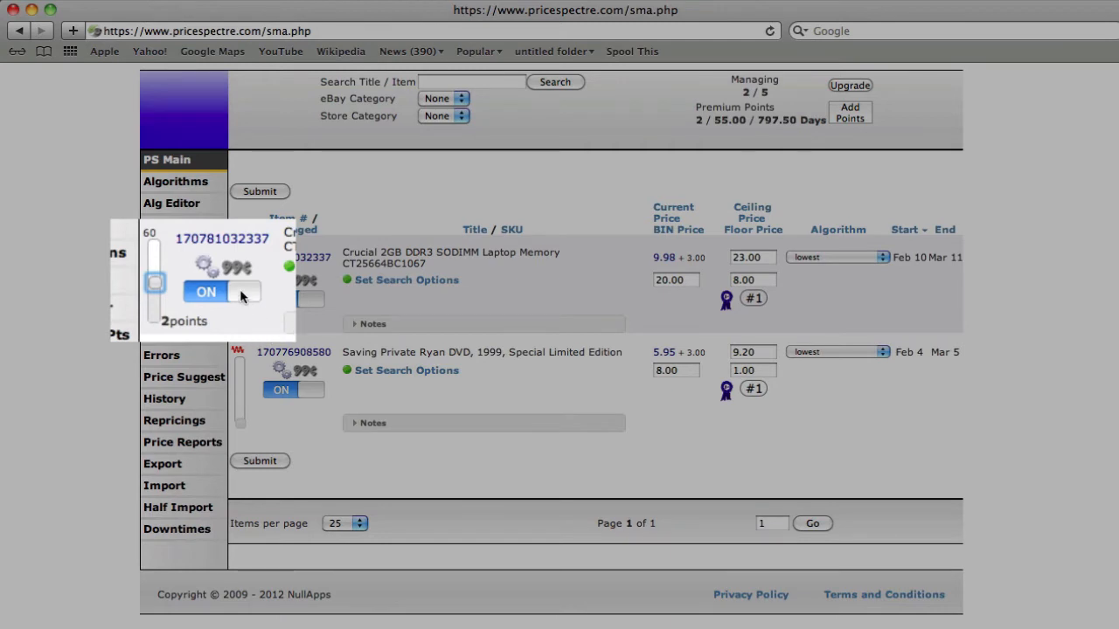
pyautogui.moveTo(241, 291)
pyautogui.mouseDown()
pyautogui.moveTo(243, 310)
pyautogui.moveTo(243, 280)
pyautogui.moveTo(253, 292)
pyautogui.mouseUp()
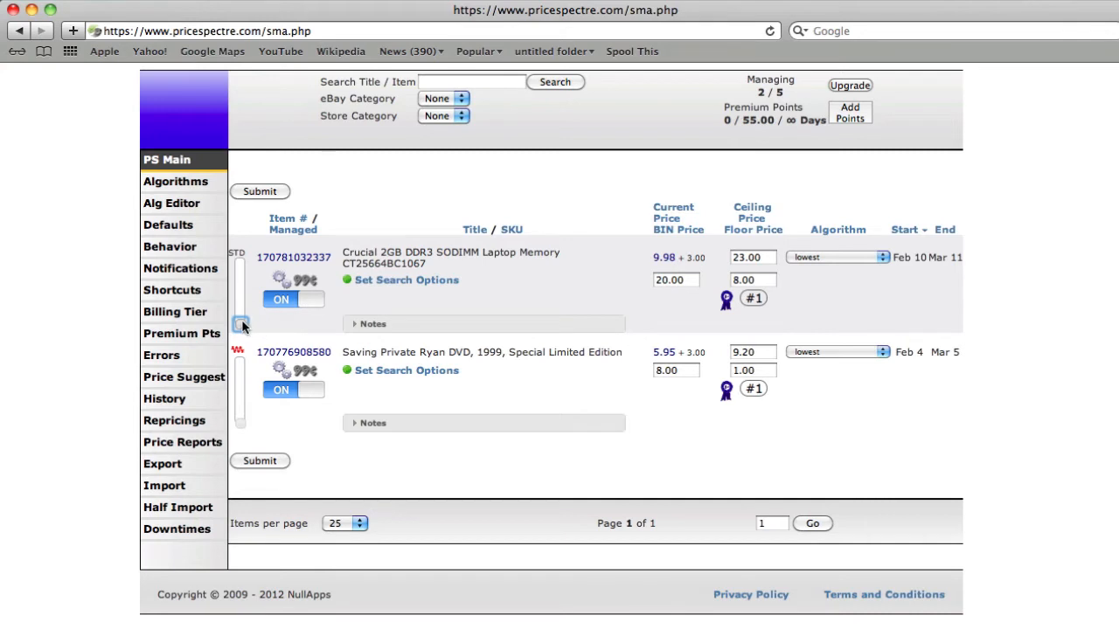
pyautogui.moveTo(240, 324); pyautogui.dragTo(242, 260)
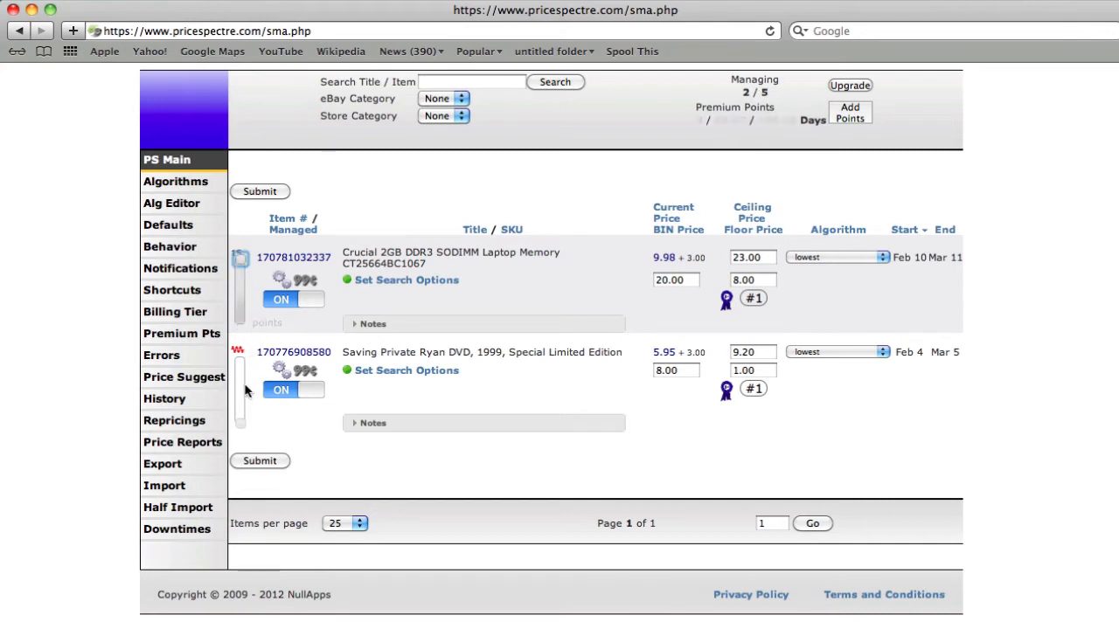
pyautogui.moveTo(240, 426); pyautogui.dragTo(241, 365)
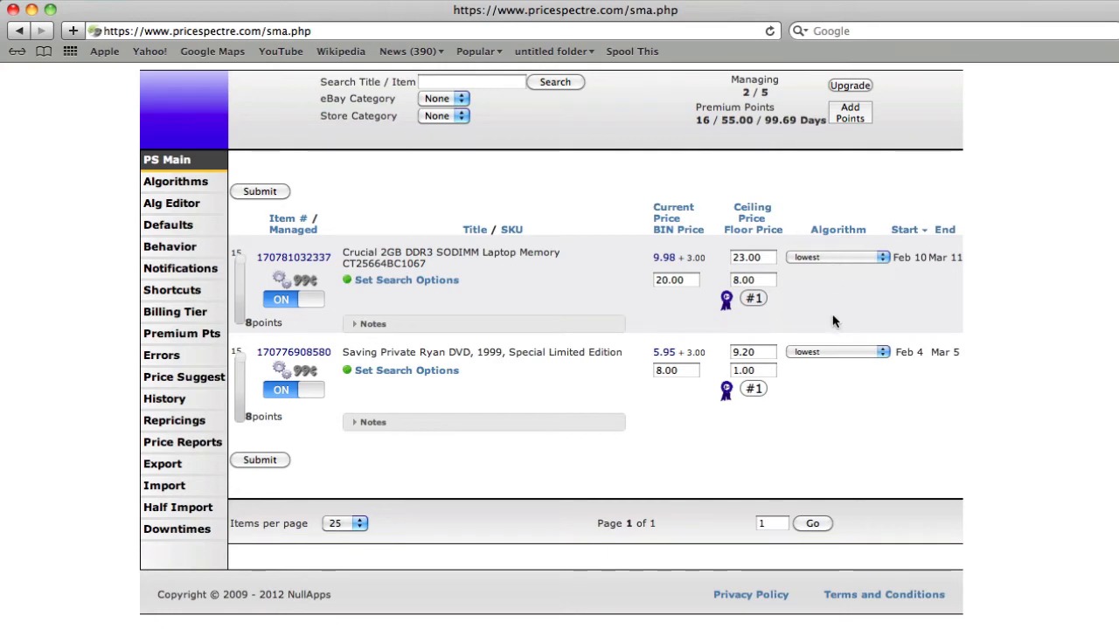
# Step: Assign the Page #1 algorithm to the Saving Private Ryan DVD with X 1 and Y 0.01, and submit the changes
pyautogui.click(831, 353)
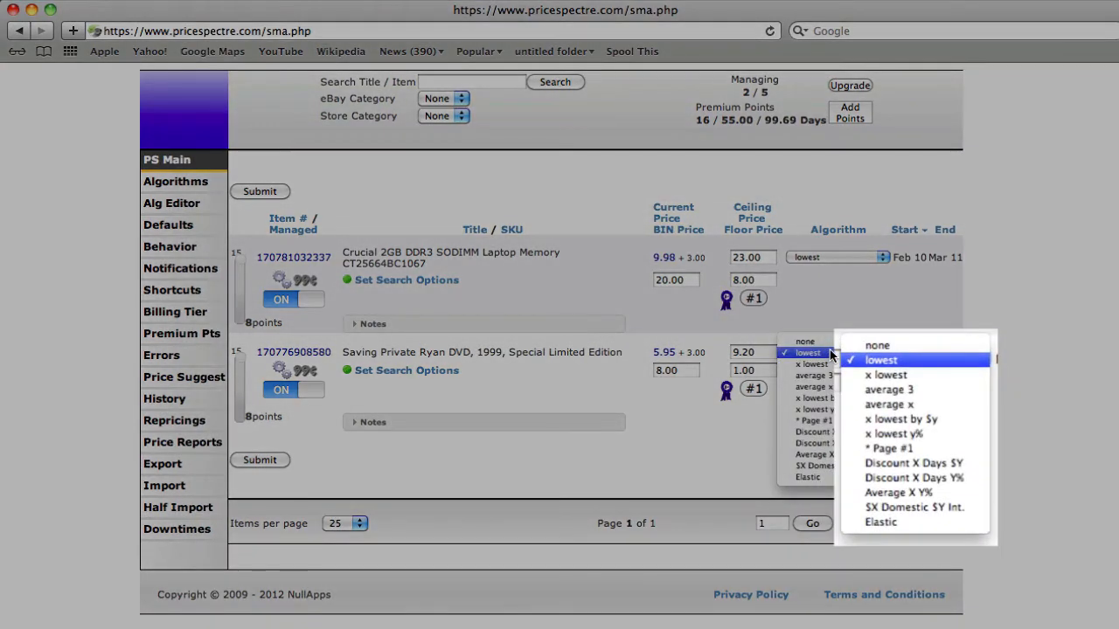
pyautogui.click(824, 421)
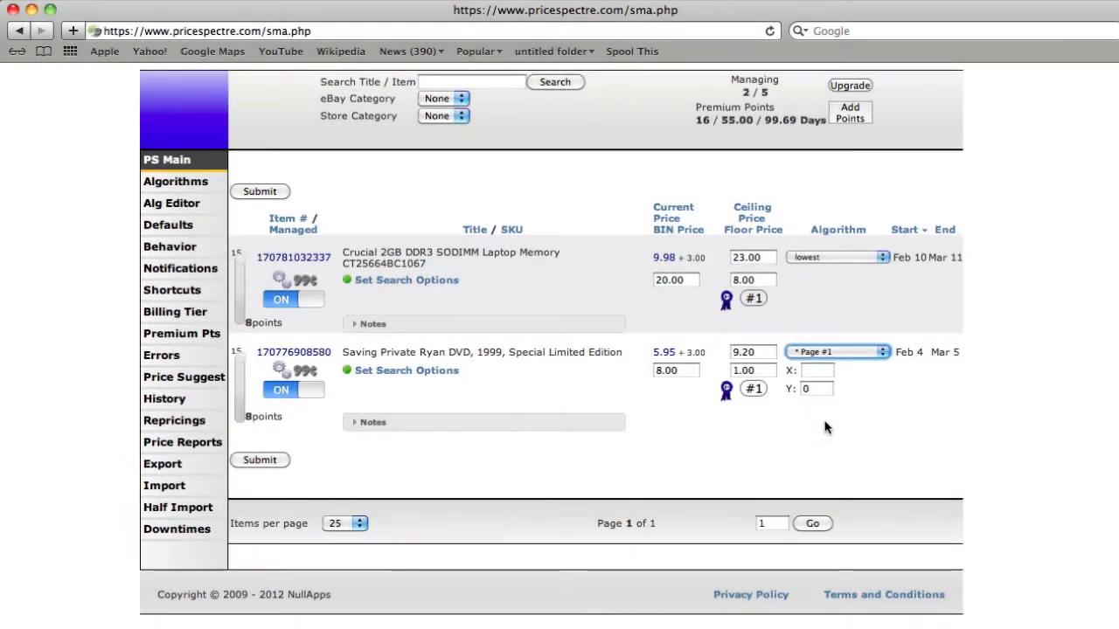
pyautogui.click(811, 371)
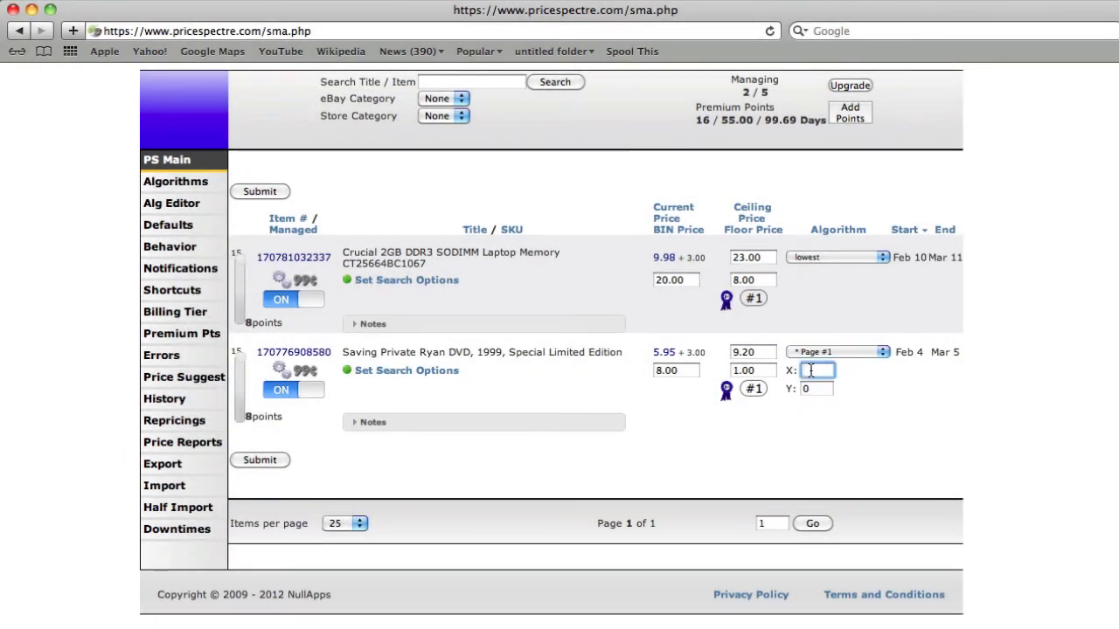
pyautogui.write('1')
pyautogui.press('Tab')
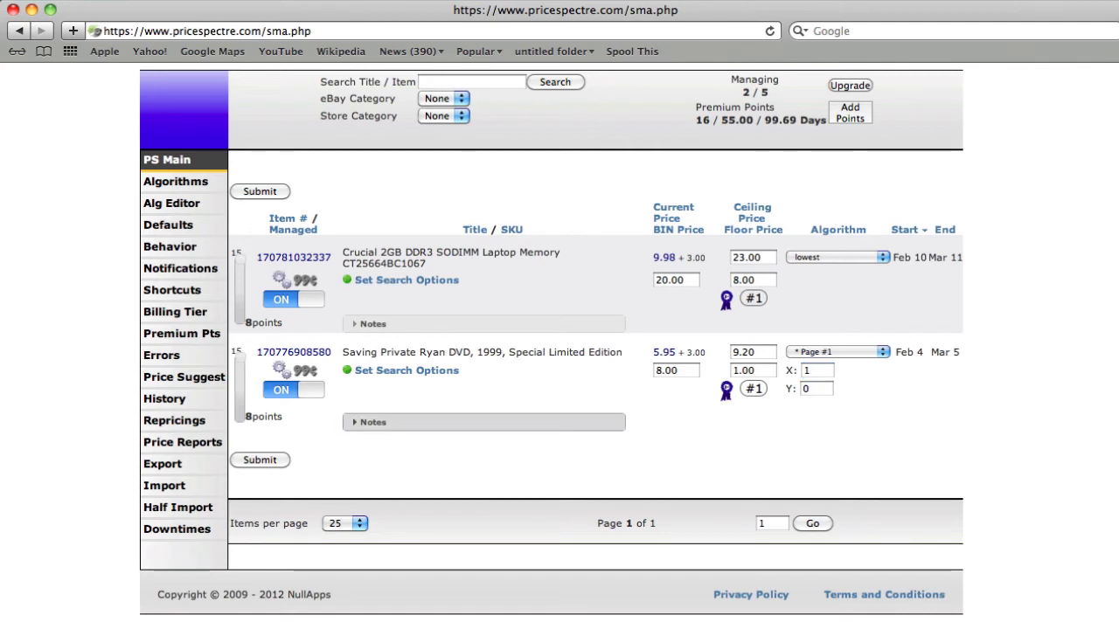
pyautogui.click(824, 390)
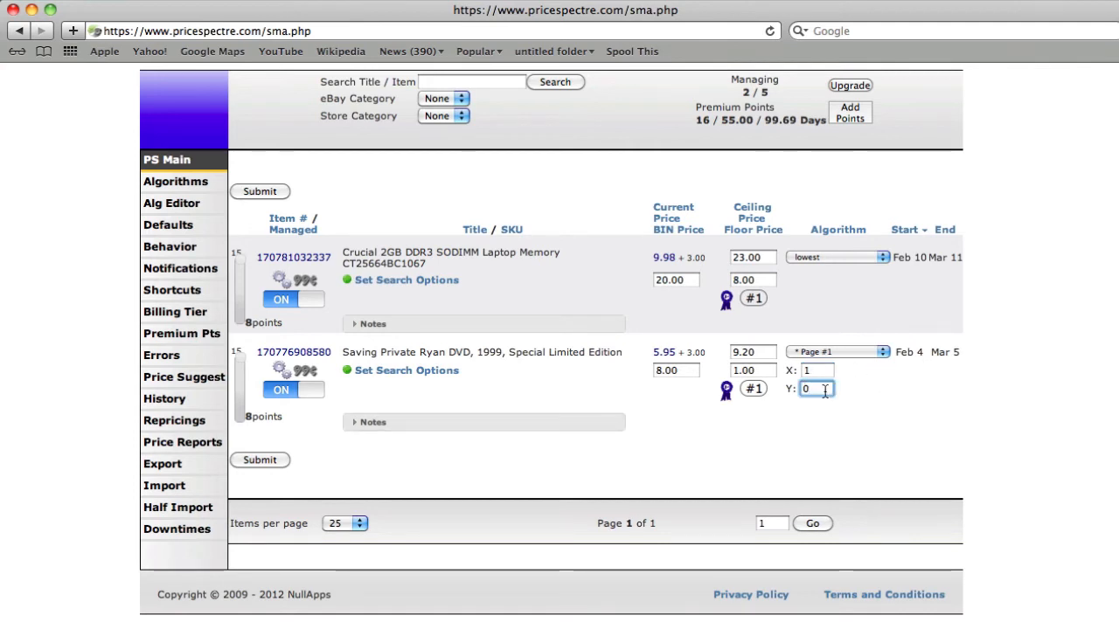
pyautogui.write('.01')
pyautogui.click(797, 421)
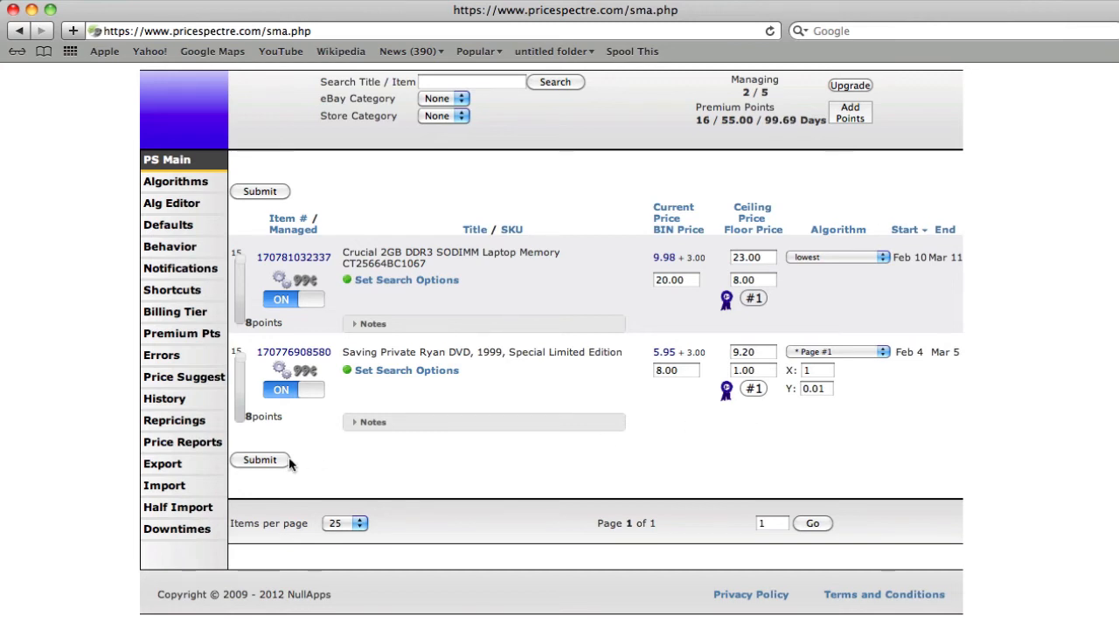
pyautogui.click(259, 461)
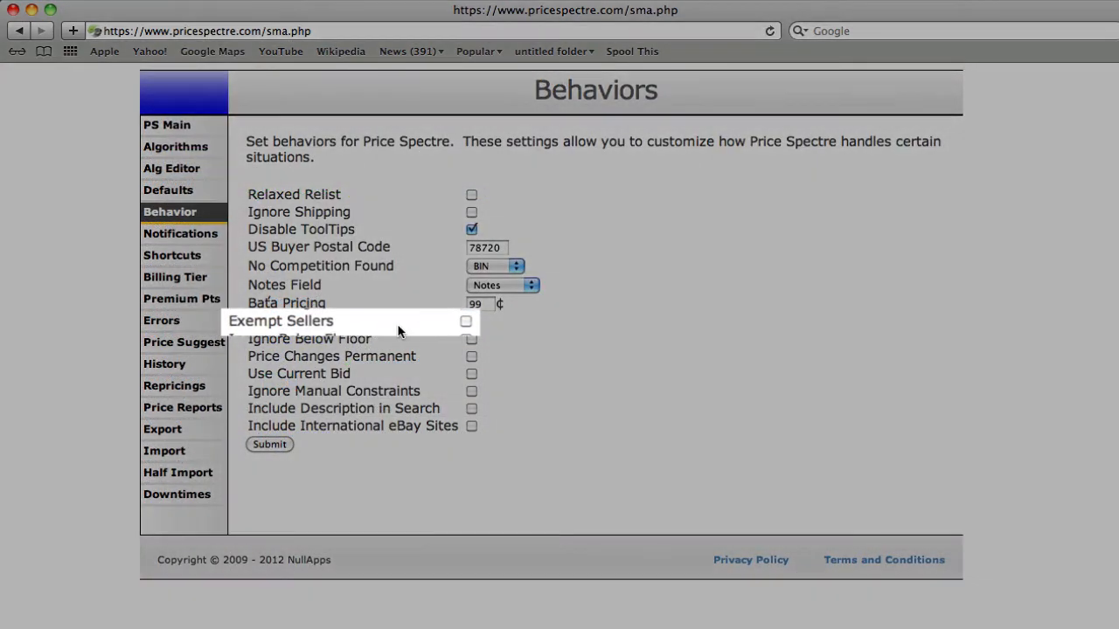
# Step: Enable Exempt Sellers in the Behaviors settings and submit the change
pyautogui.click(466, 322)
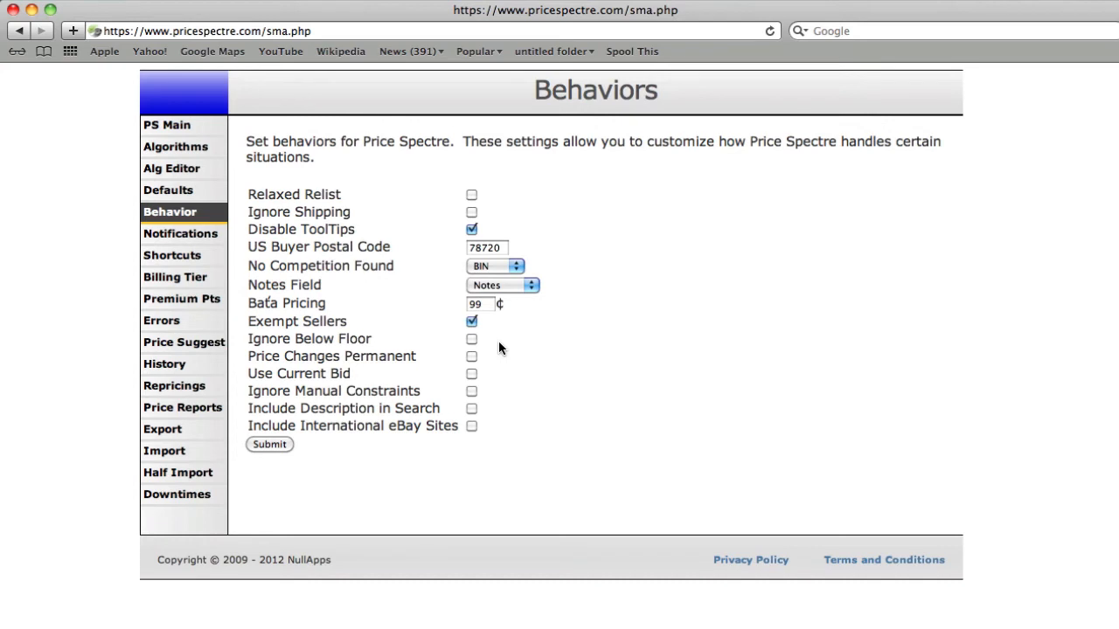
pyautogui.click(272, 448)
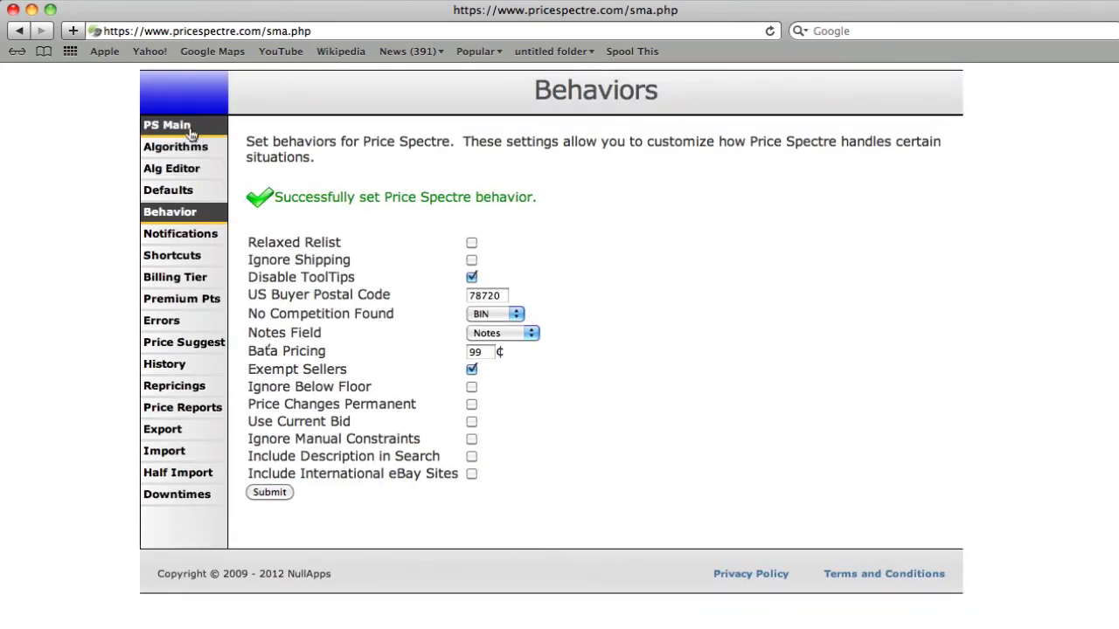
# Step: Preview the competitor search for the Crucial 2GB DDR3 laptop memory, and search again limited to Top Rated Only
pyautogui.click(191, 129)
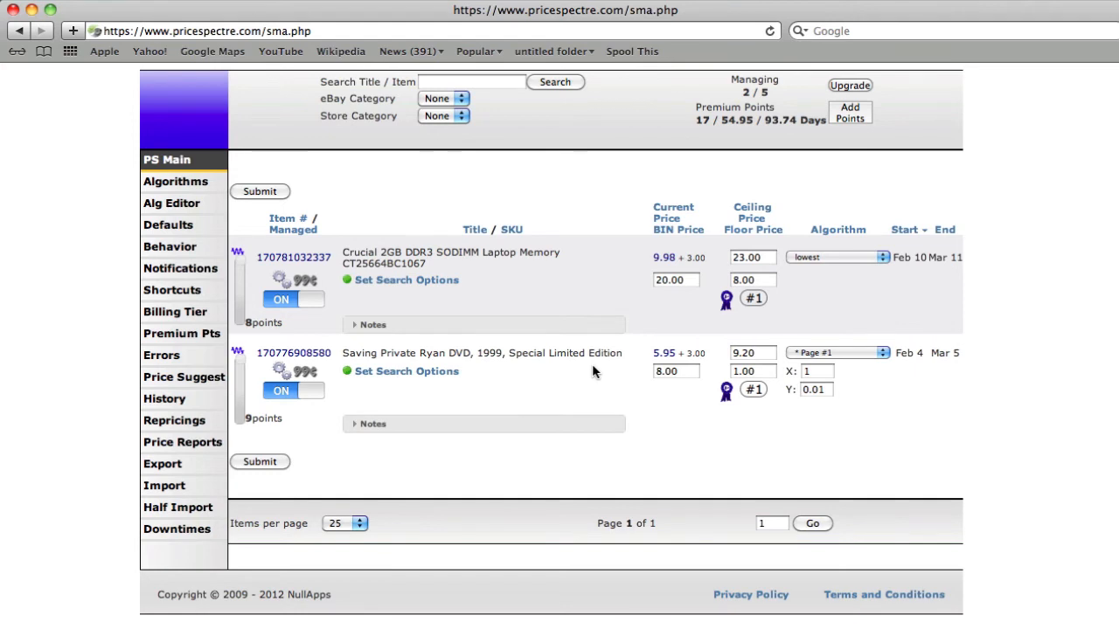
pyautogui.click(400, 281)
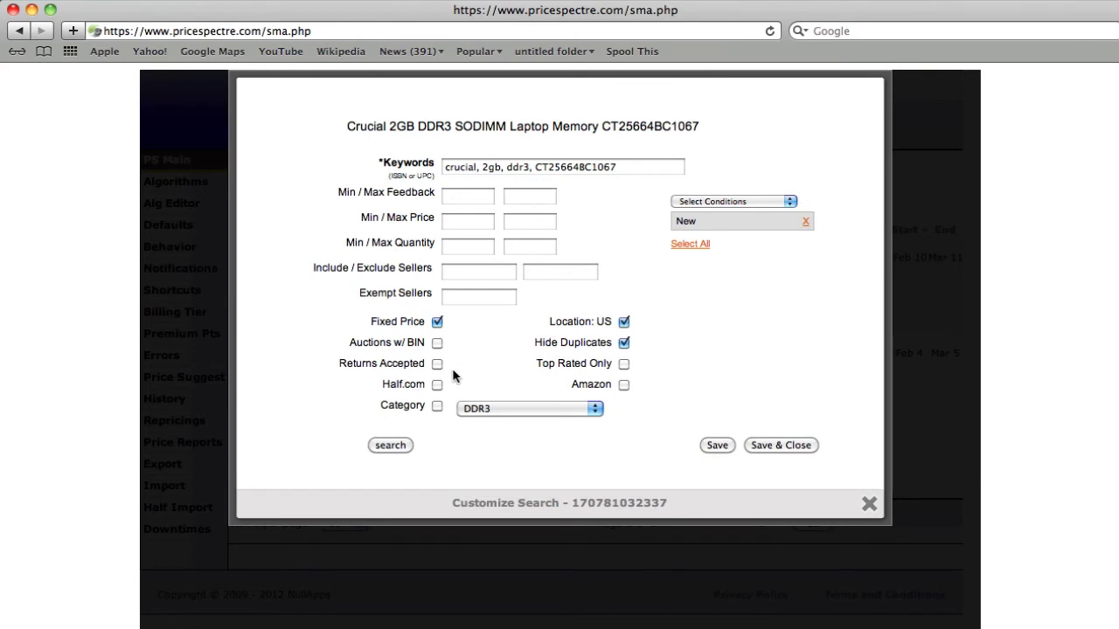
pyautogui.click(391, 446)
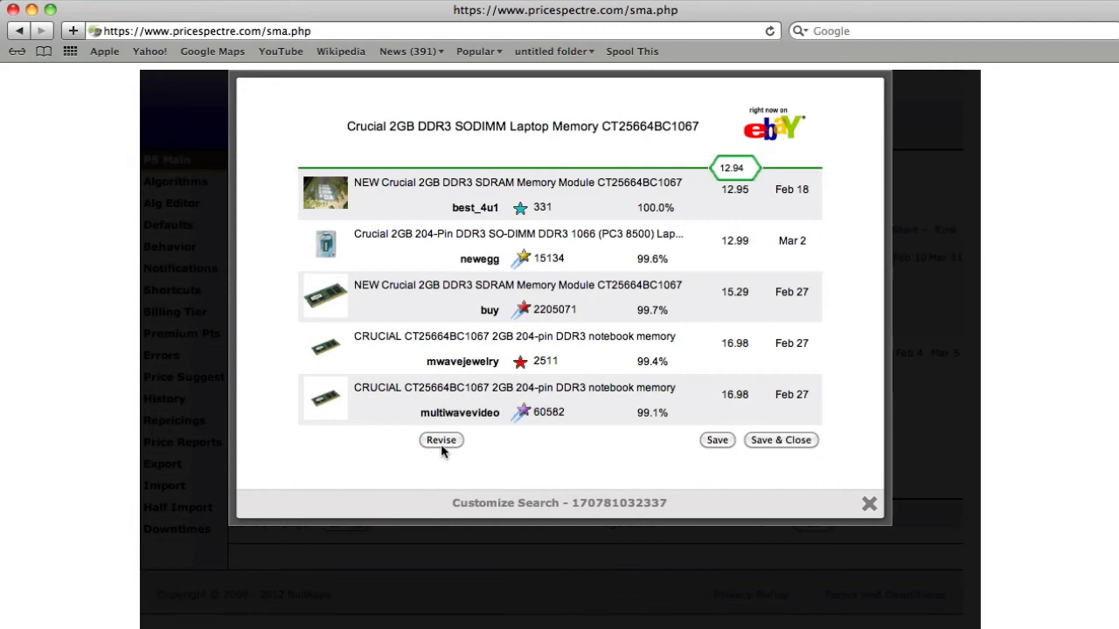
pyautogui.click(441, 445)
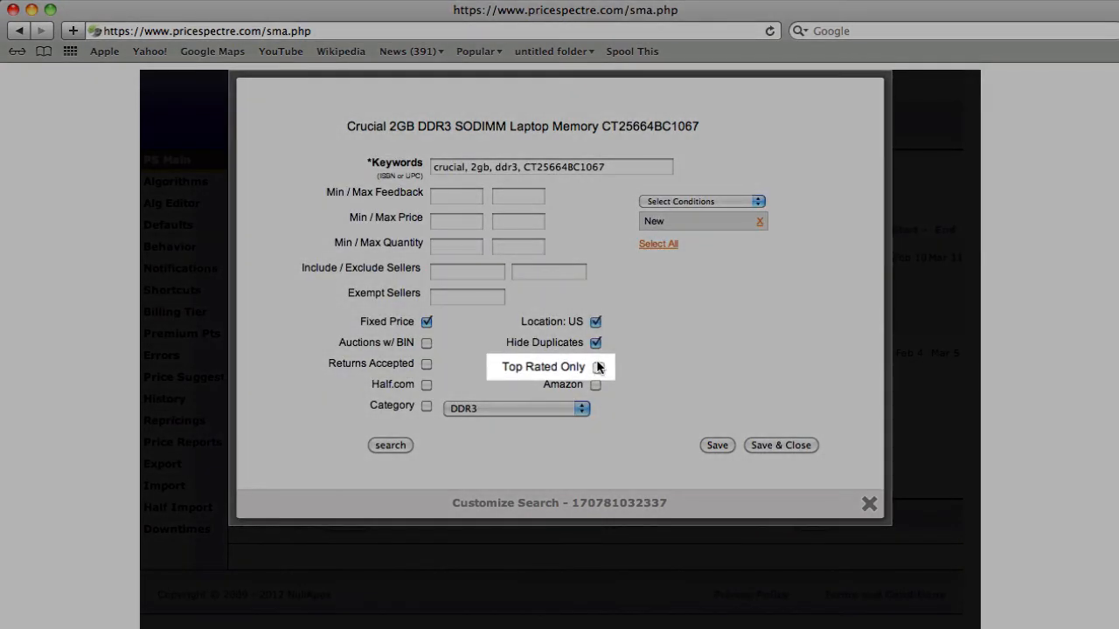
pyautogui.click(598, 367)
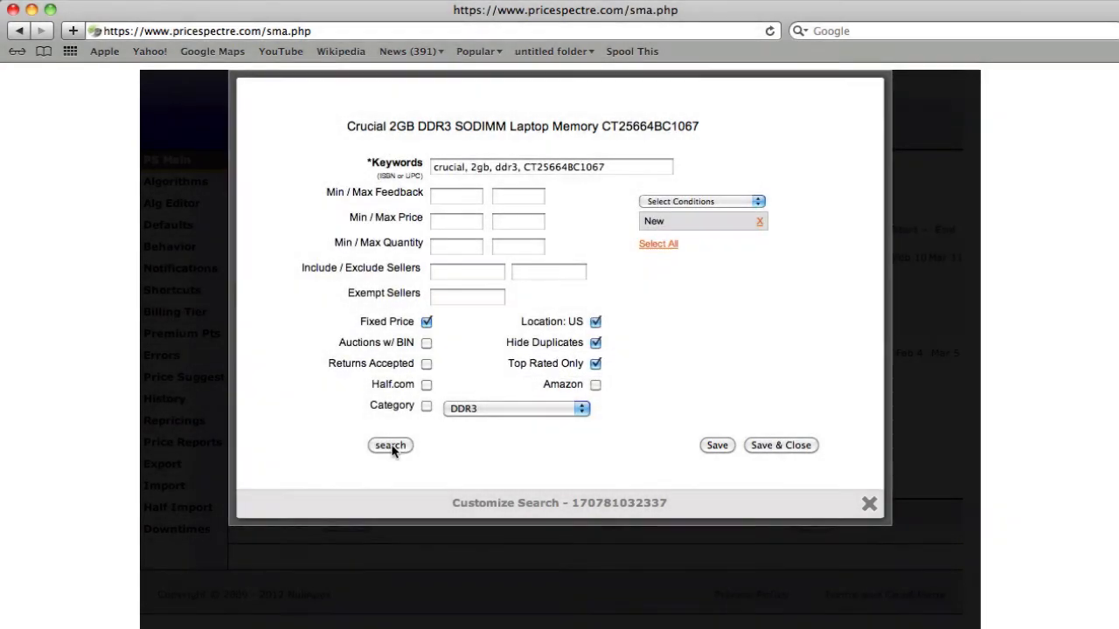
pyautogui.click(390, 446)
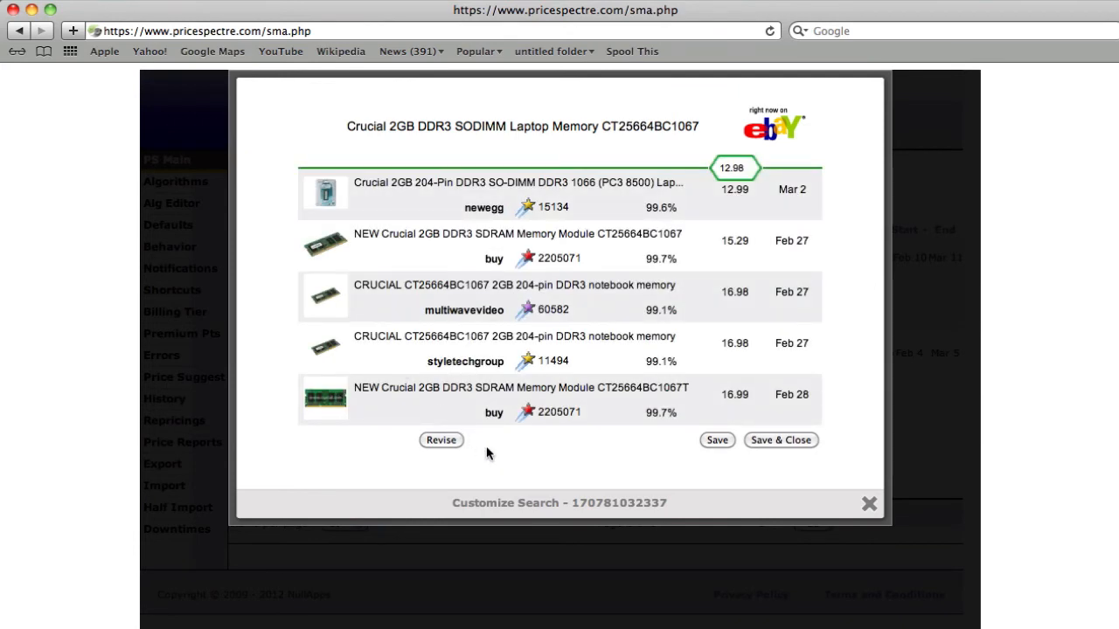
# Step: Add mwavejewelry as an exempt seller in the Crucial memory's search, preview the results, and save and close the search options
pyautogui.click(440, 441)
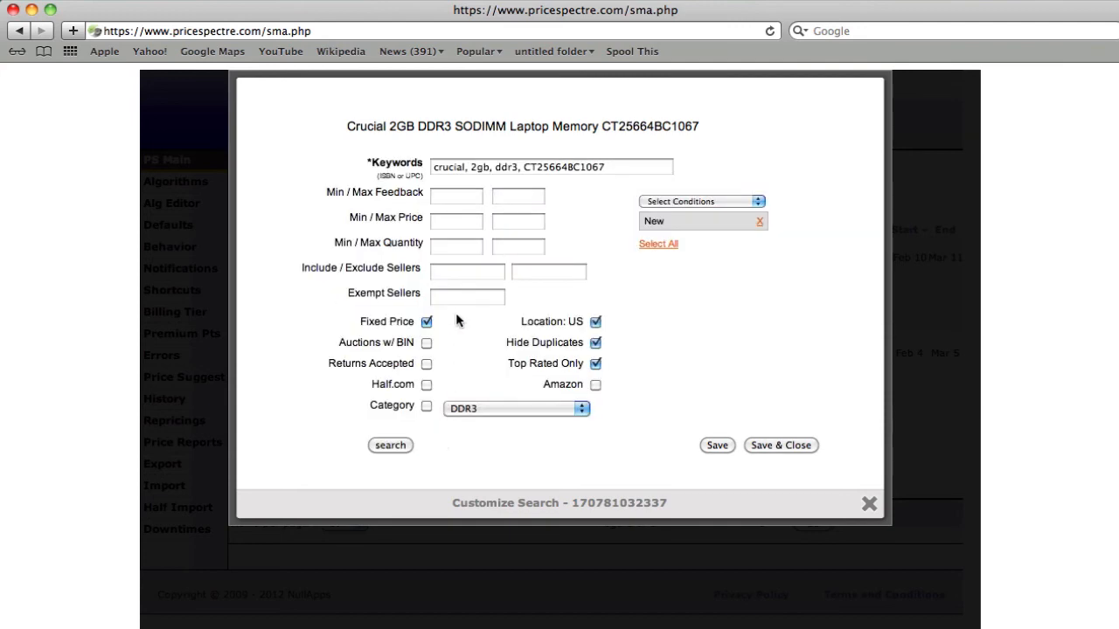
pyautogui.click(453, 297)
pyautogui.write('m')
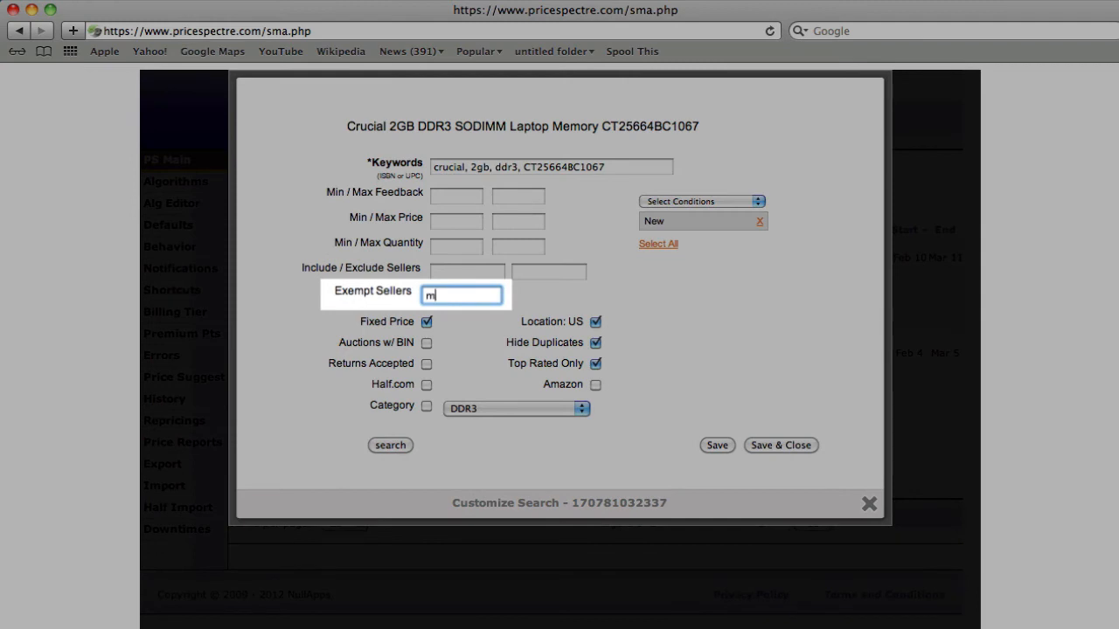
pyautogui.write('wavejewe')
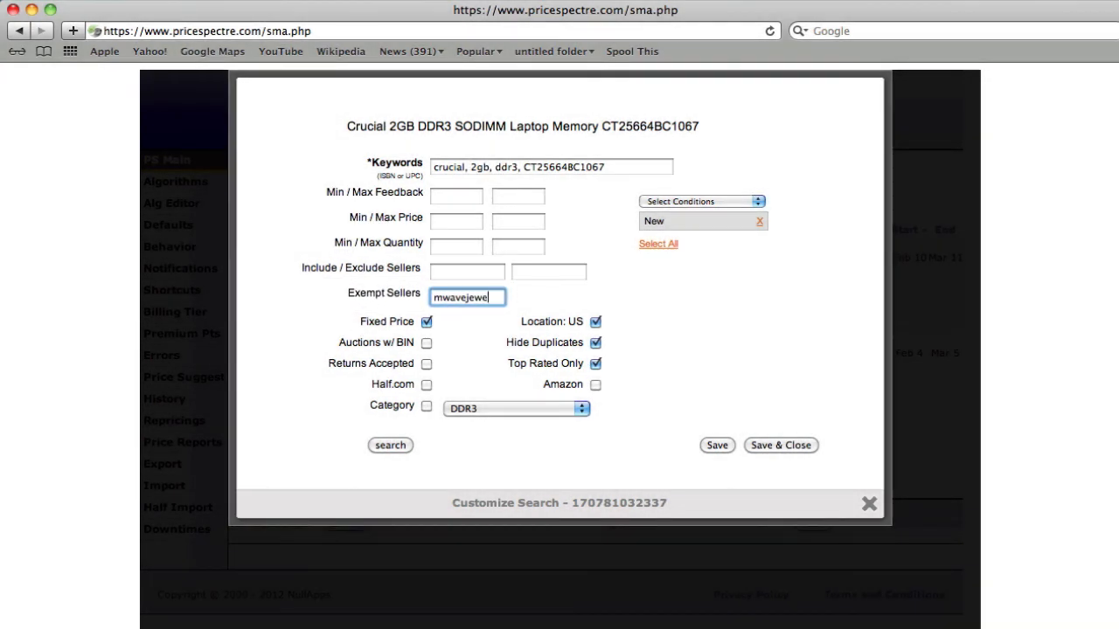
pyautogui.write('lry')
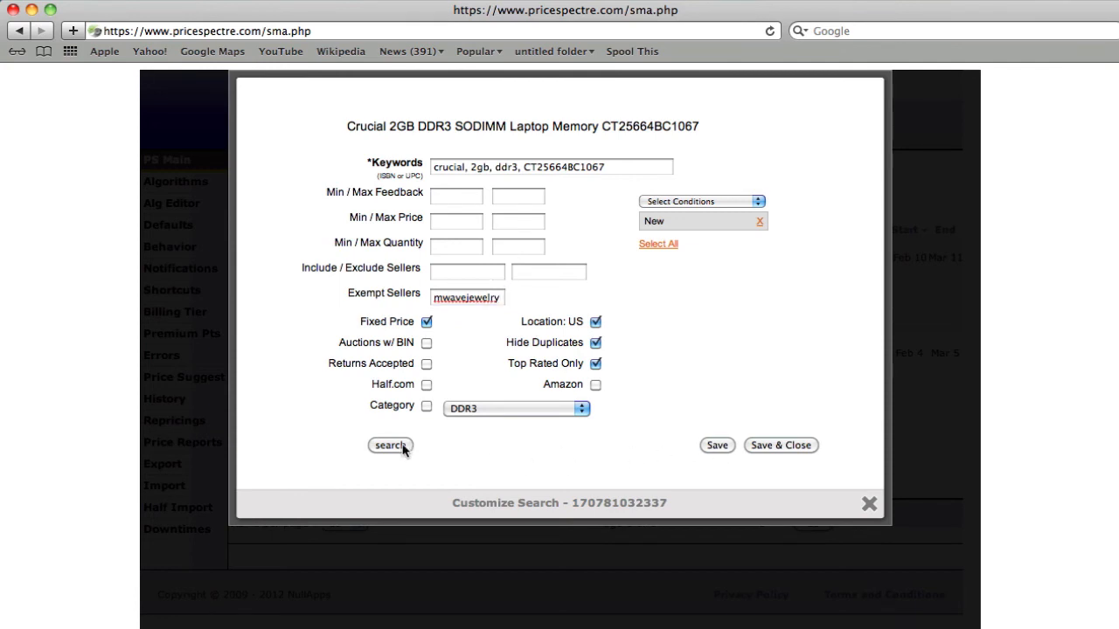
pyautogui.click(391, 446)
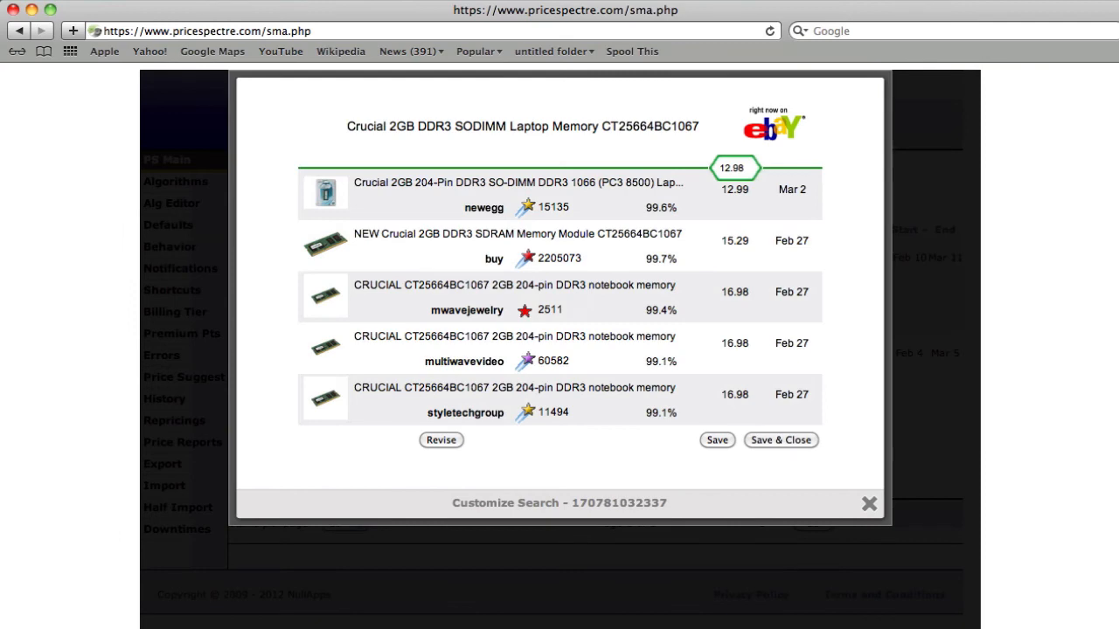
pyautogui.click(763, 441)
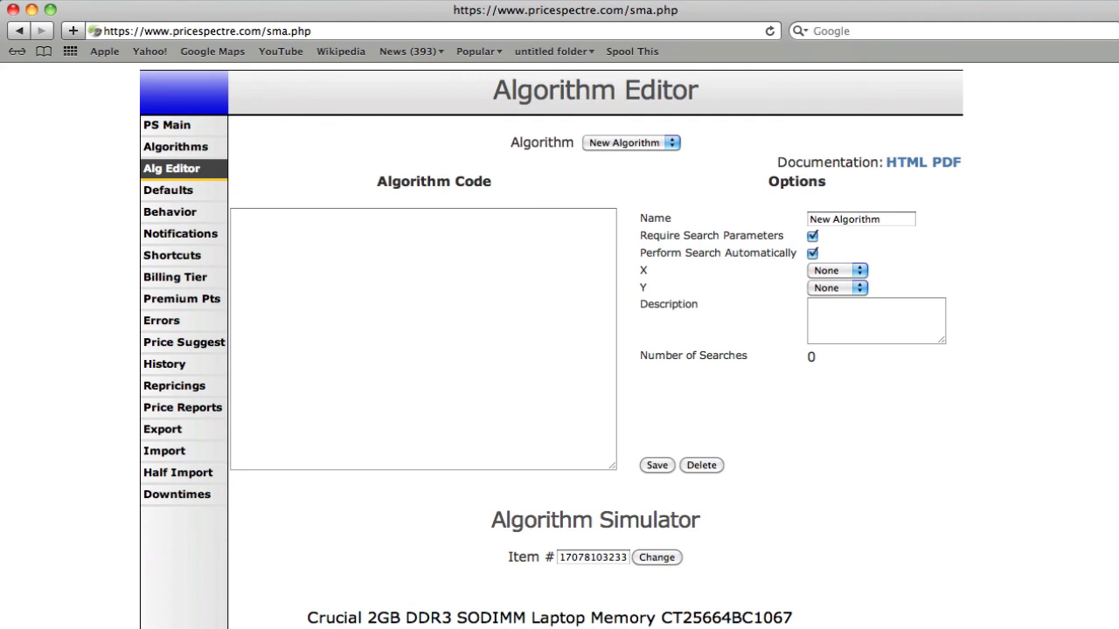
# Step: Examine the Algorithm Editor's code and option fields and the search settings in its Algorithm Simulator
pyautogui.scroll(-5, 559, 350)
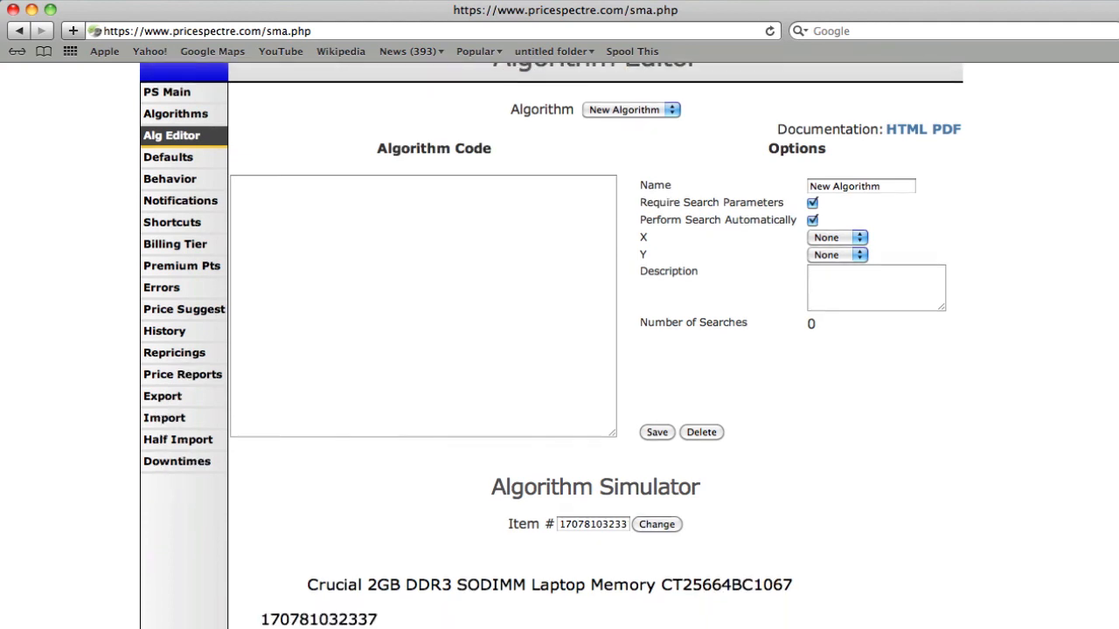
pyautogui.scroll(-5, 560, 350)
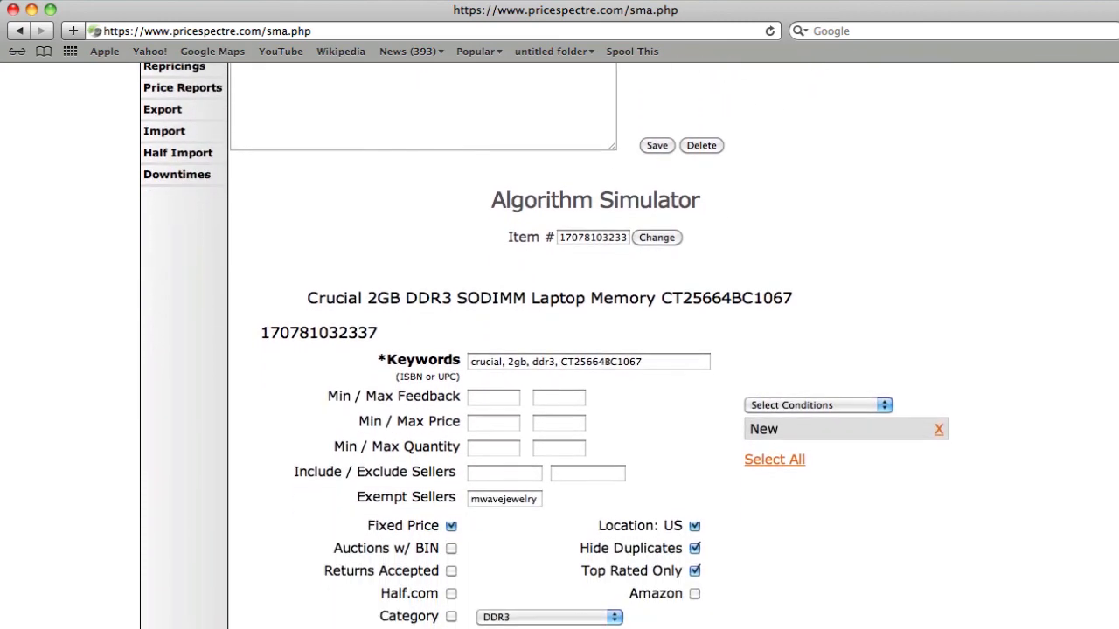
pyautogui.scroll(7, 559, 350)
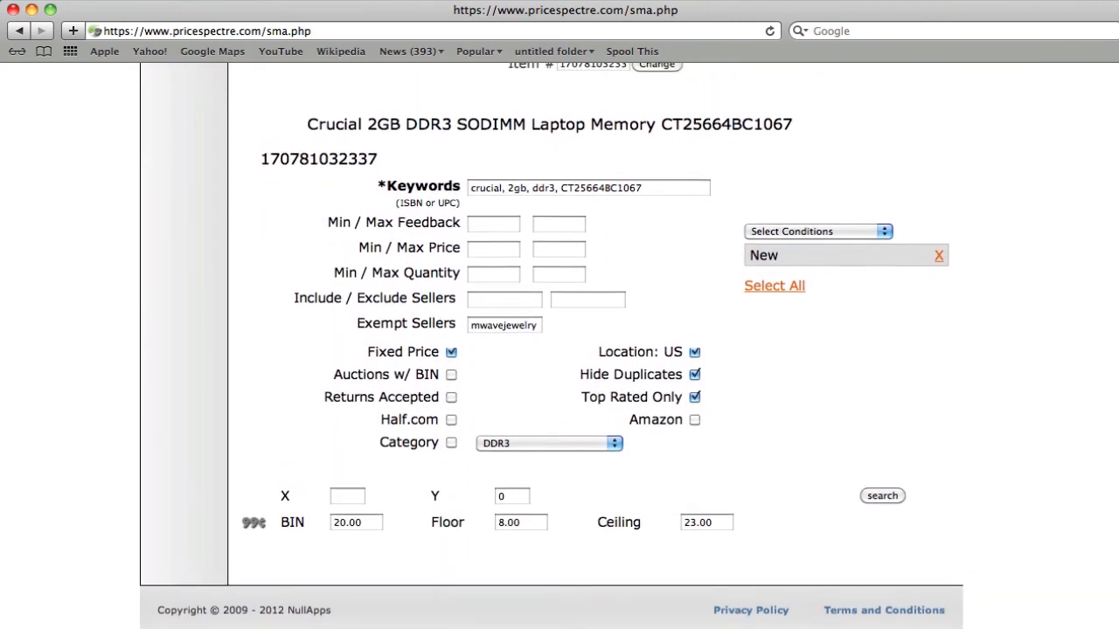
pyautogui.scroll(3, 559, 350)
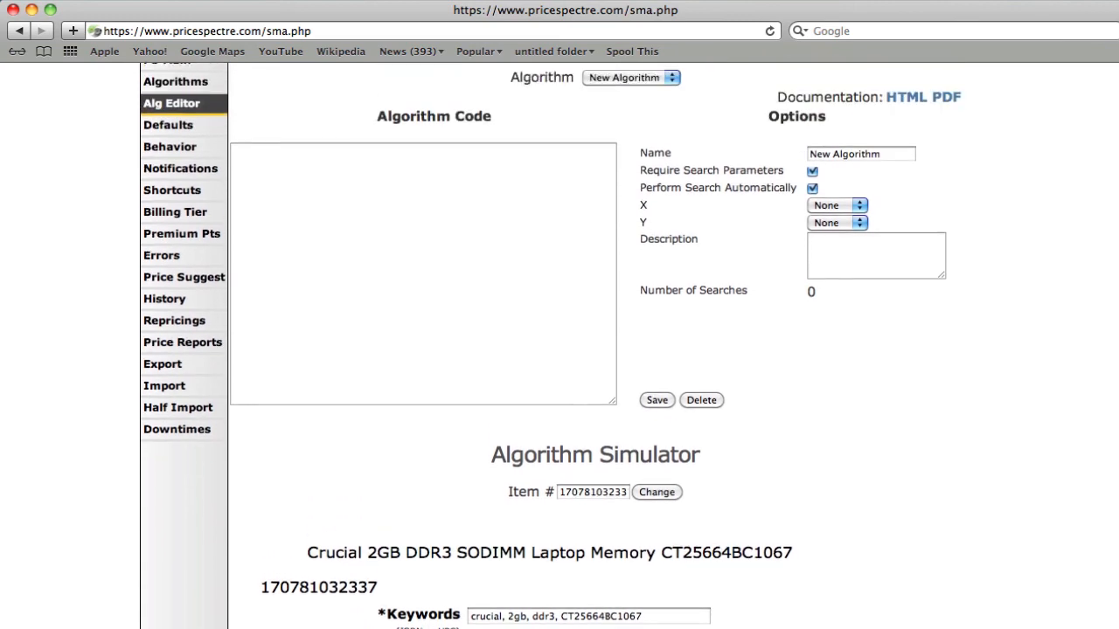